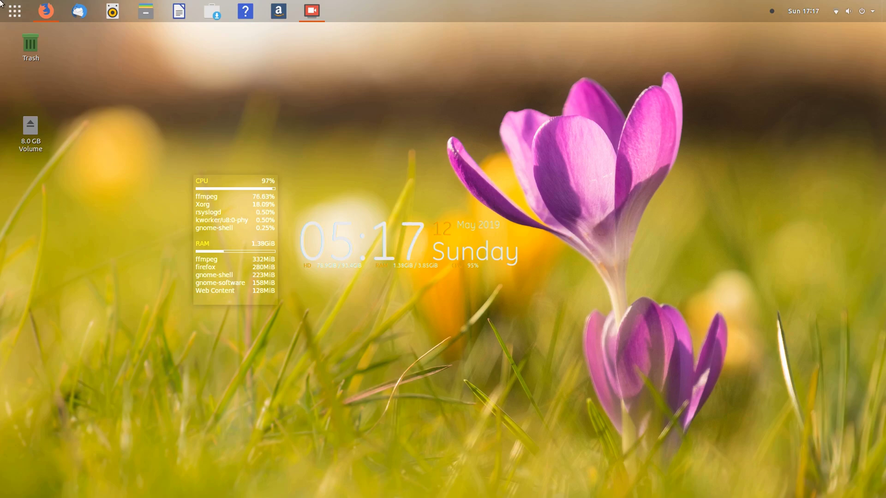
- Launch Firefox and go to google.com by typing 'goo' in the address bar
click(46, 10)
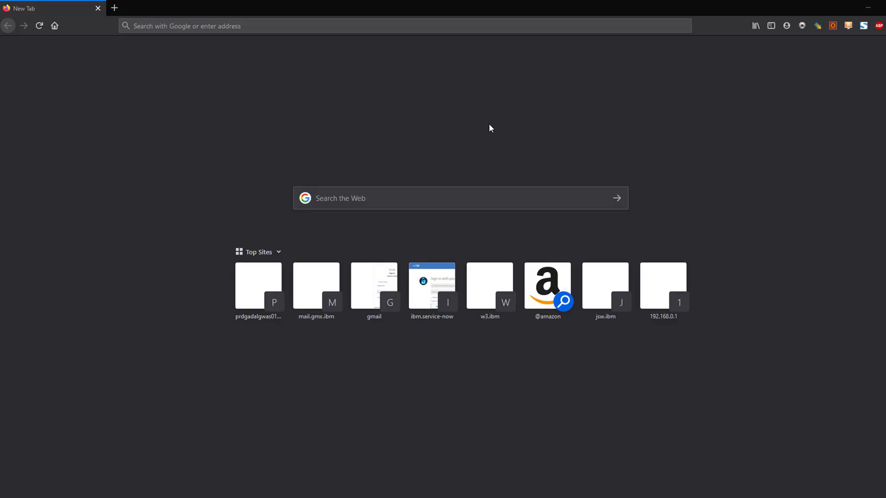
click(458, 23)
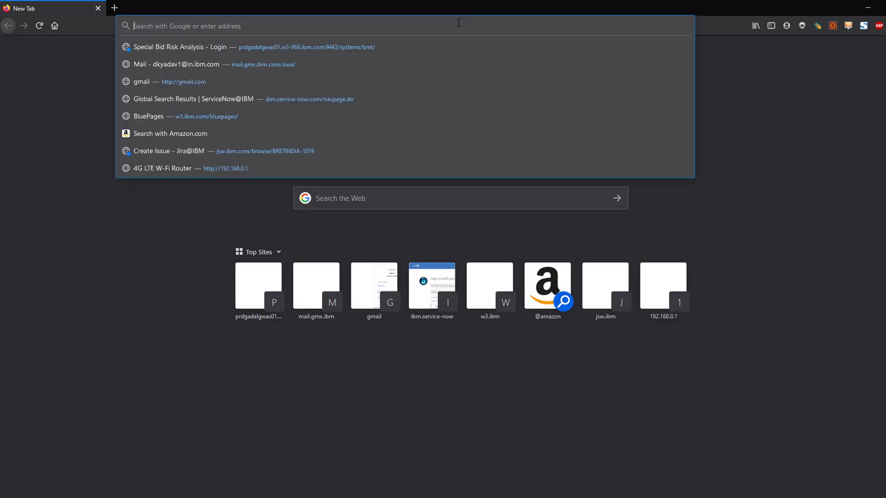
text(google.com/)
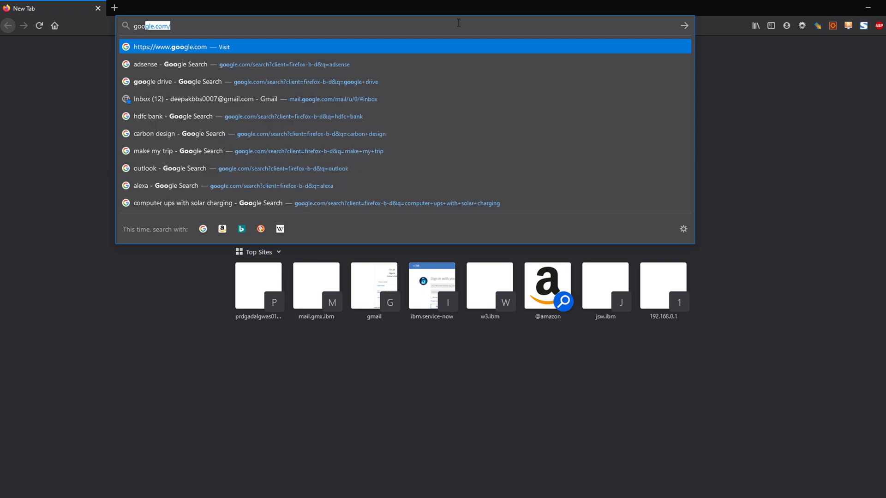
key(Return)
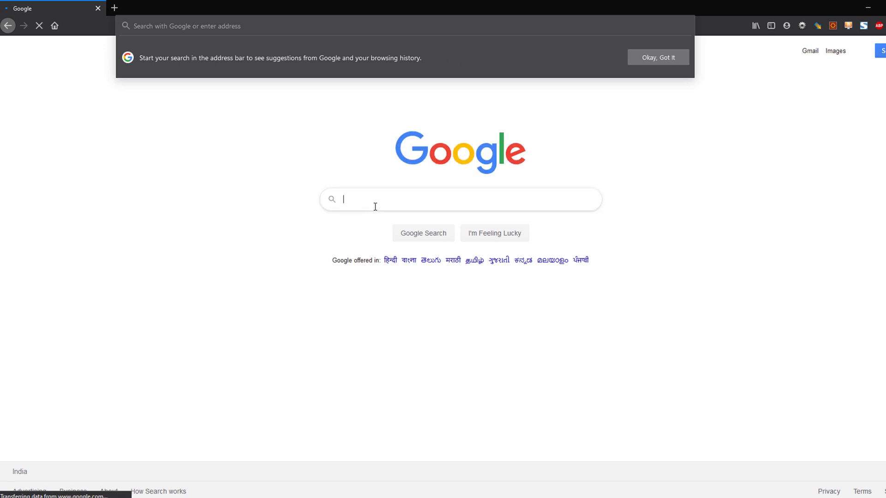
- Search Google for 'olive video editor'
click(375, 206)
text(Oli)
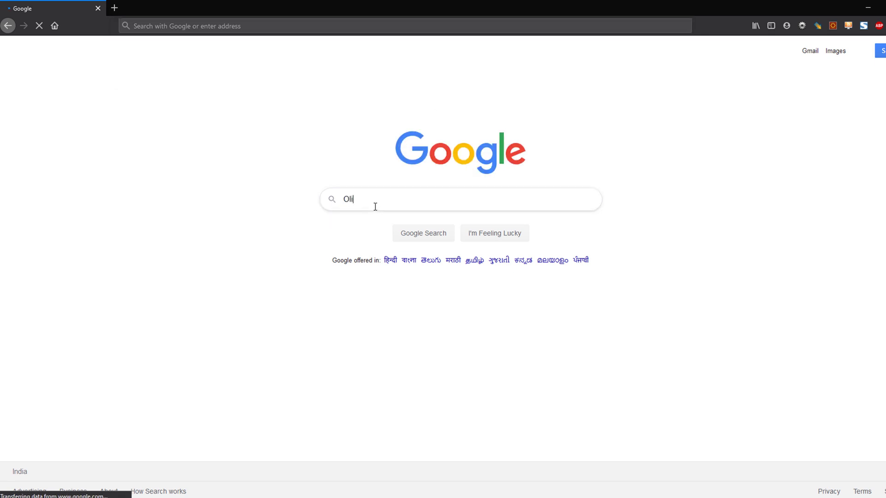
text(ve vid)
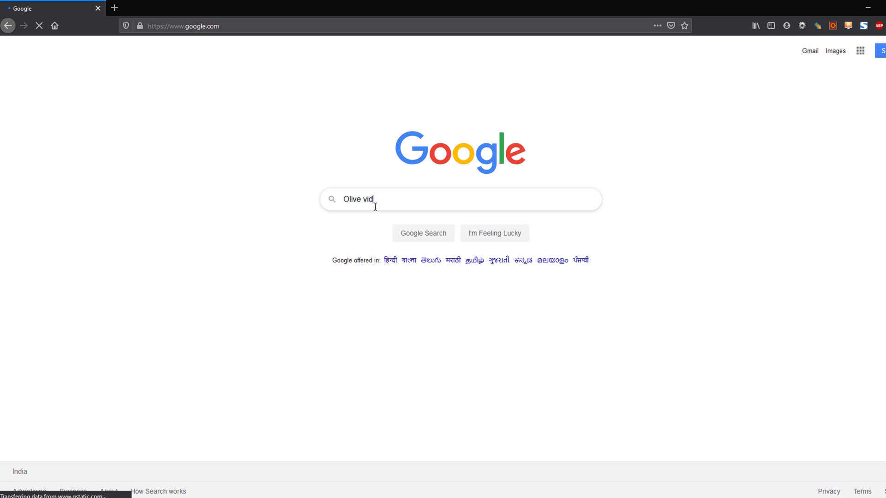
text(eo edito)
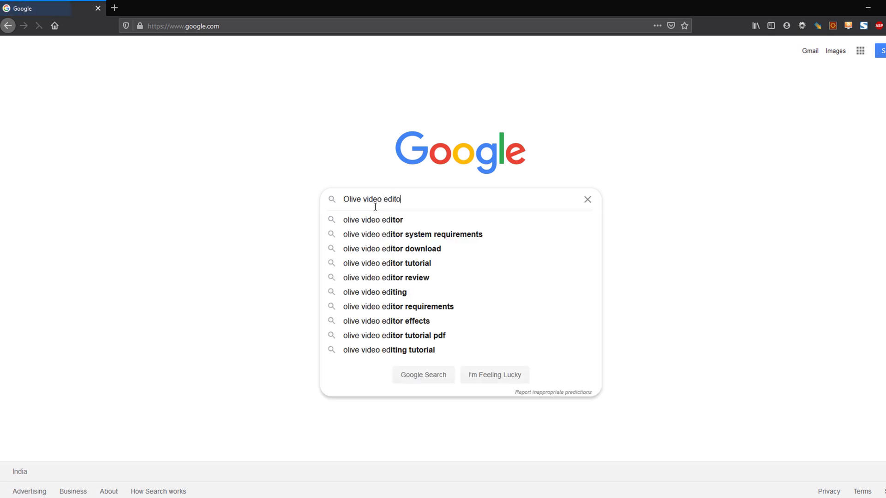
key(Down)
key(Escape)
key(Return)
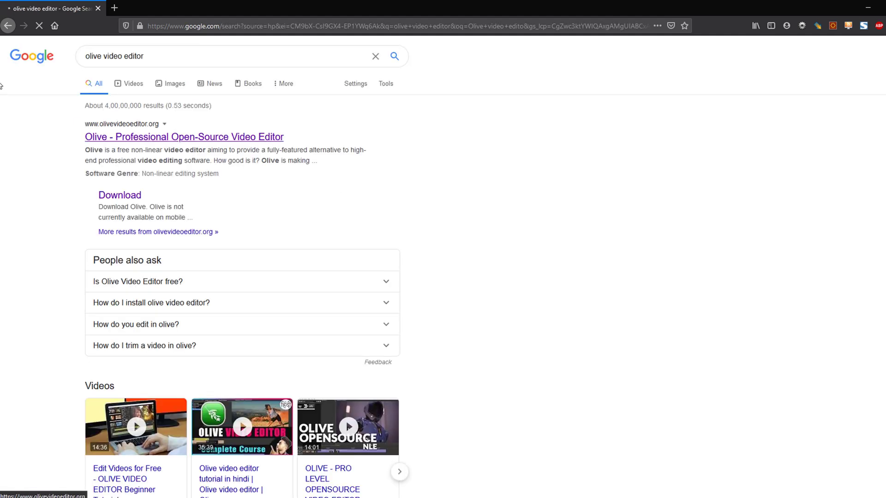
- Open the official Olive website result and go to its Download Olive page
click(156, 137)
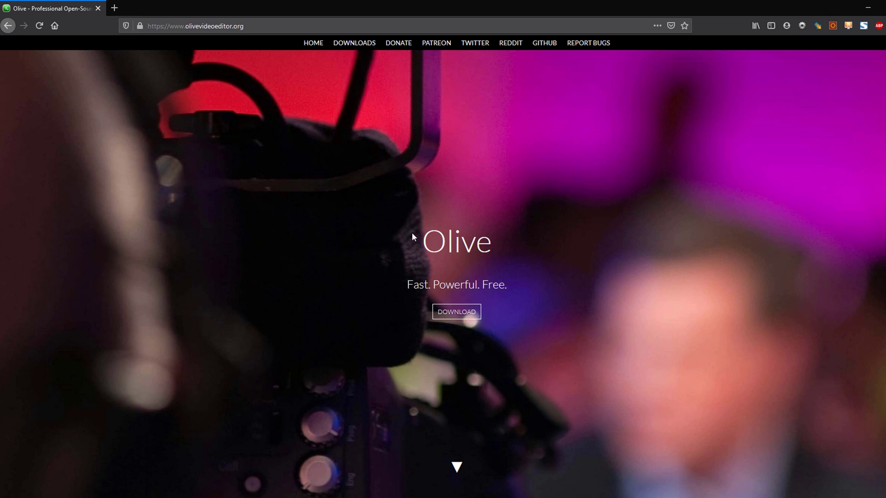
scroll(412, 234, down, 2)
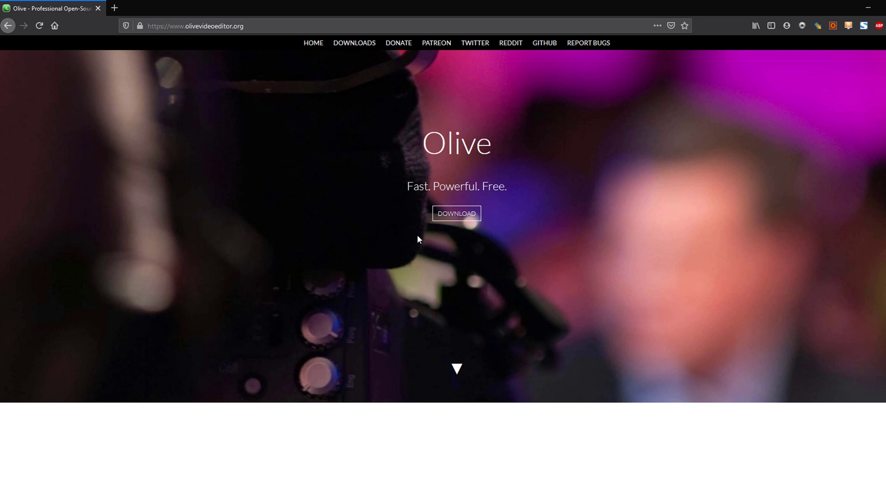
scroll(418, 237, up, 1)
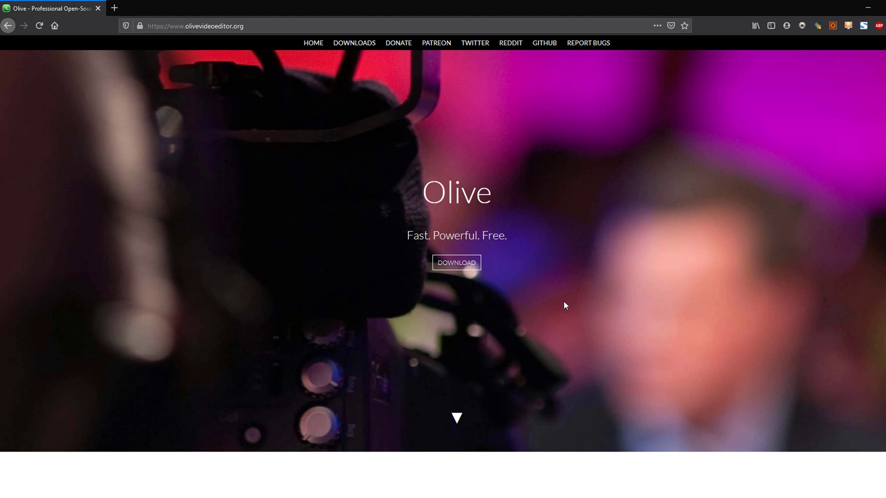
click(462, 263)
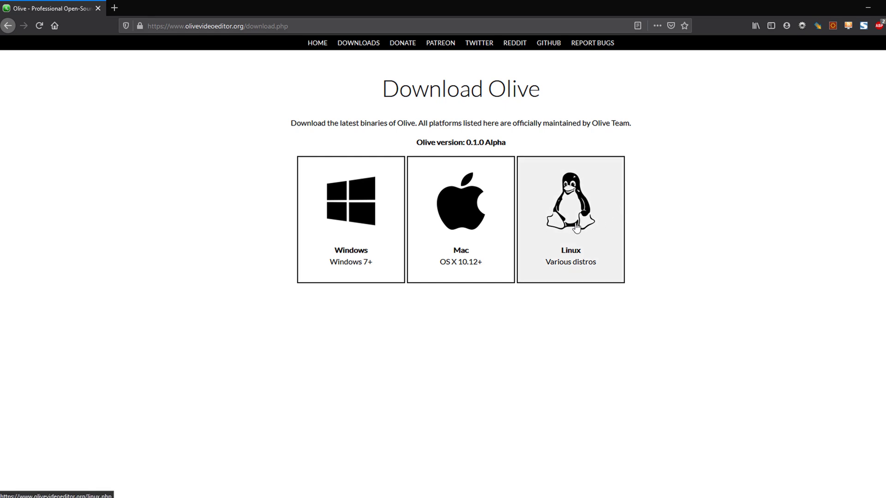
- Open the Linux install instructions and open 'AppImage on GitHub' in a new tab
click(575, 228)
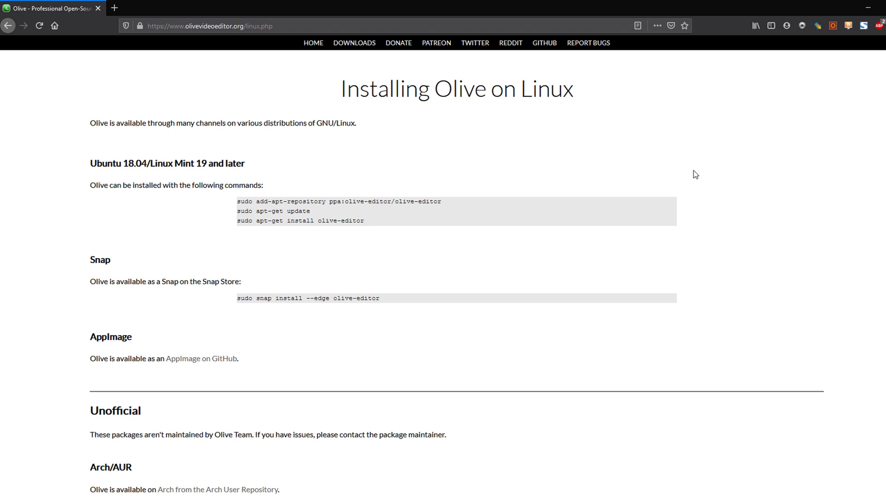
right_click(195, 363)
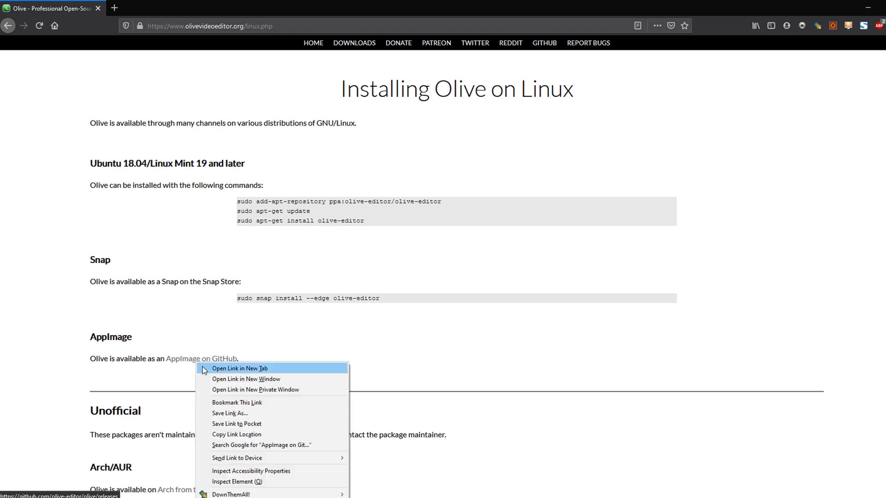
click(202, 366)
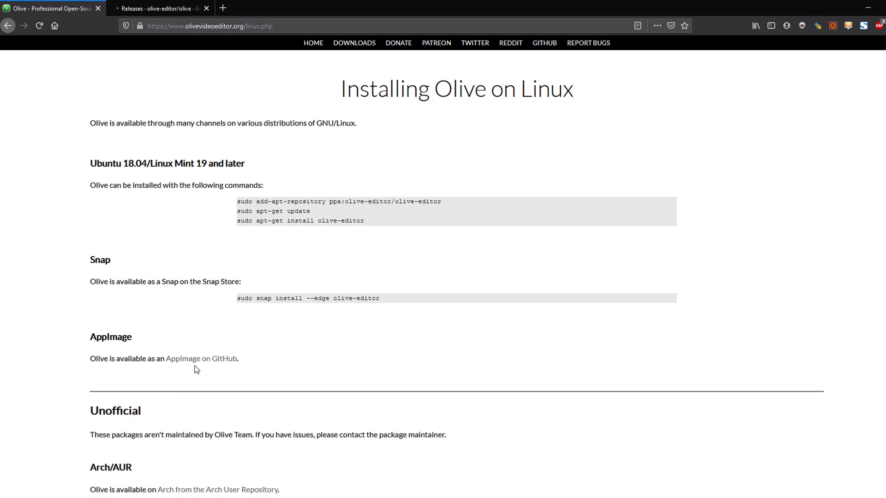
scroll(196, 369, down, 3)
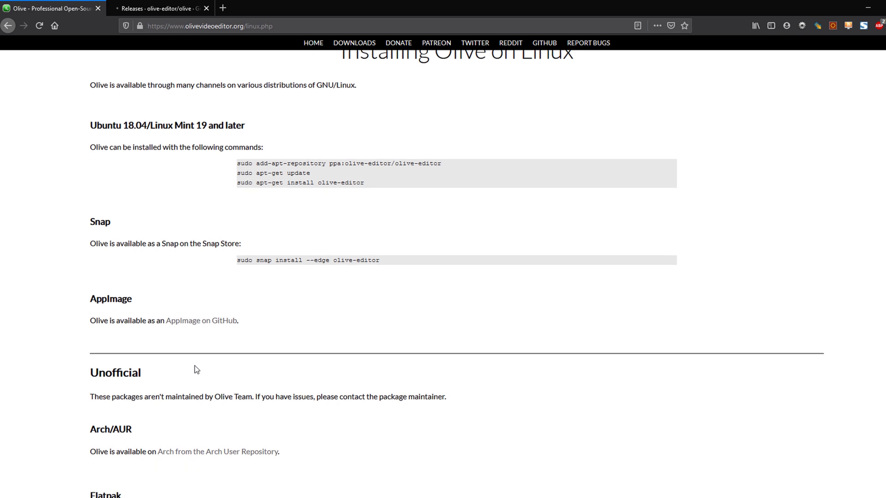
scroll(196, 369, down, 5)
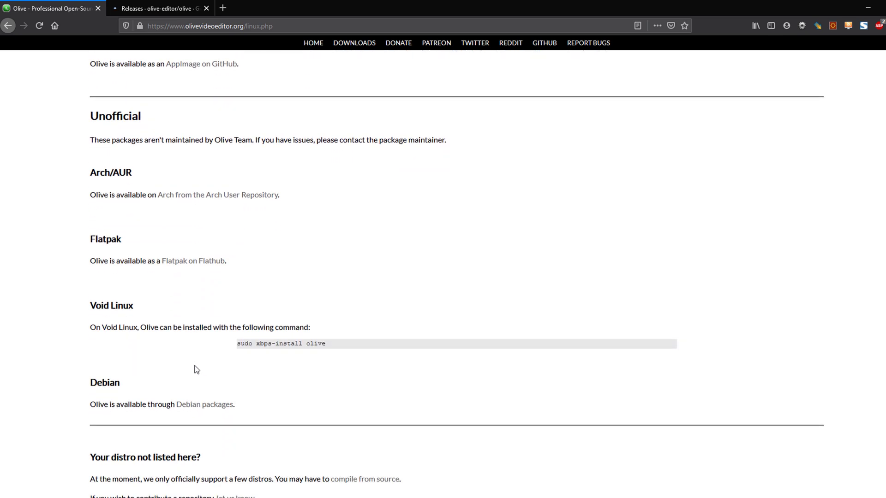
scroll(196, 369, up, 10)
- Browse the GitHub olive-editor releases, then return to the Installing Olive on Linux tab
click(134, 7)
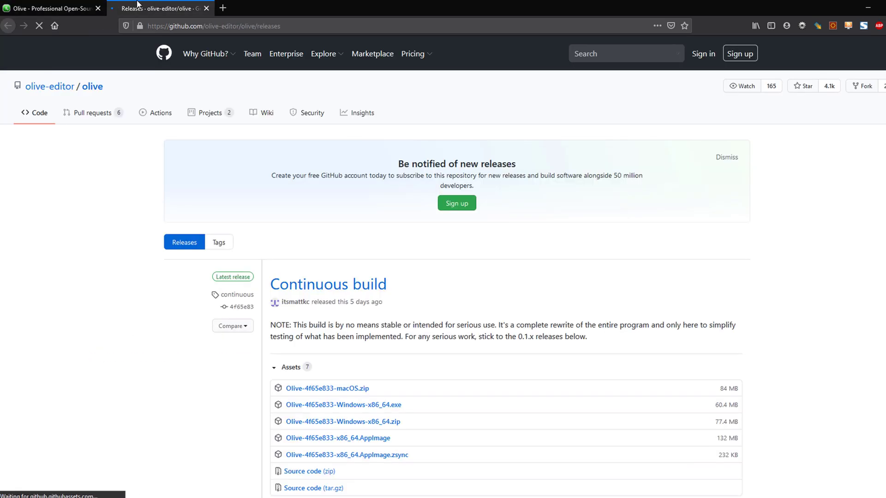
scroll(376, 290, down, 3)
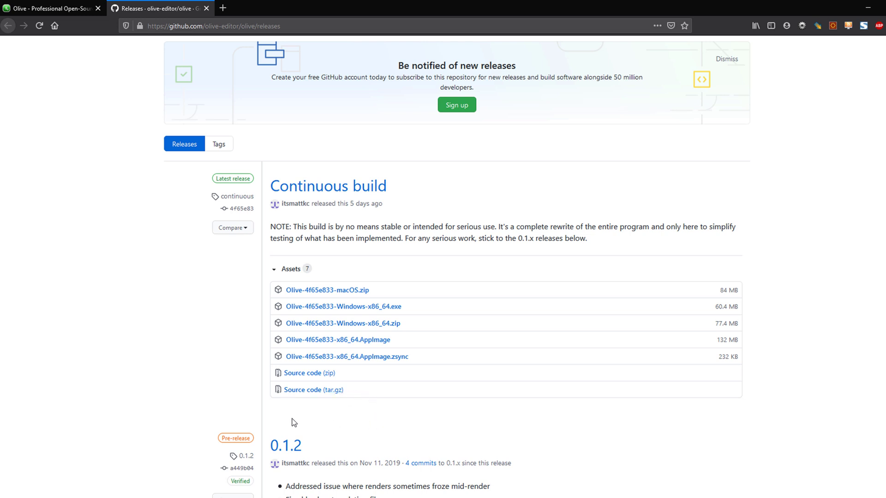
scroll(293, 421, up, 2)
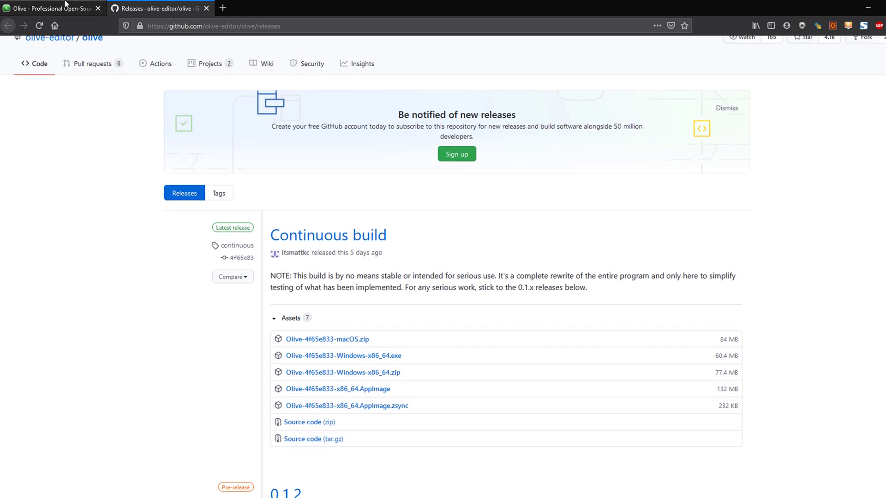
click(50, 9)
scroll(196, 349, down, 3)
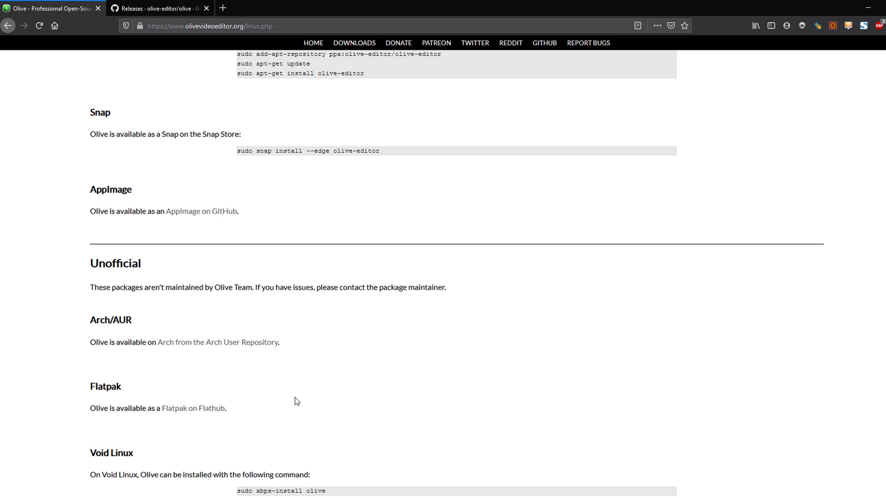
- Scroll through the Linux options: Arch/AUR, Flatpak, Void Linux, Debian packages and compile from source
scroll(296, 397, down, 2)
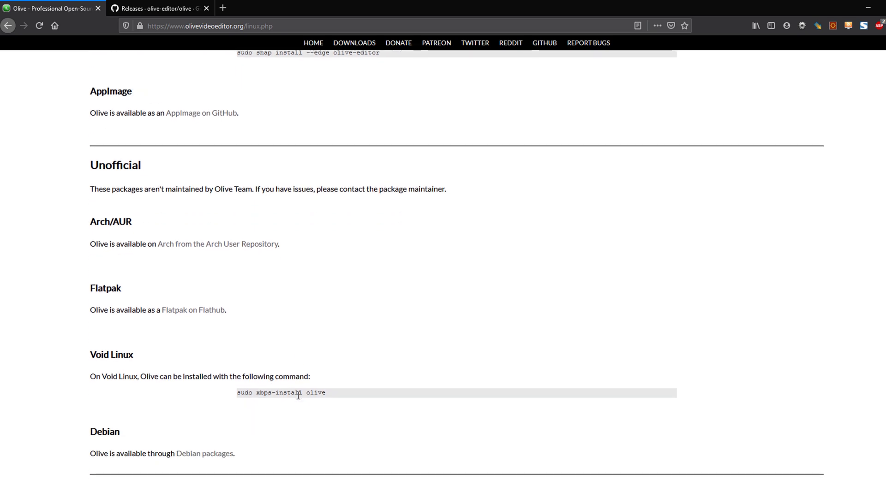
scroll(298, 396, down, 1)
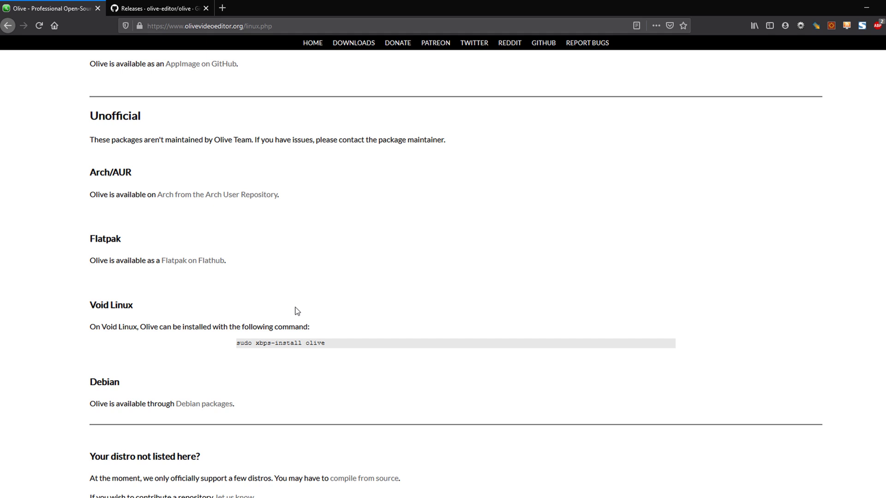
scroll(297, 312, down, 1)
scroll(297, 312, up, 6)
scroll(297, 312, down, 6)
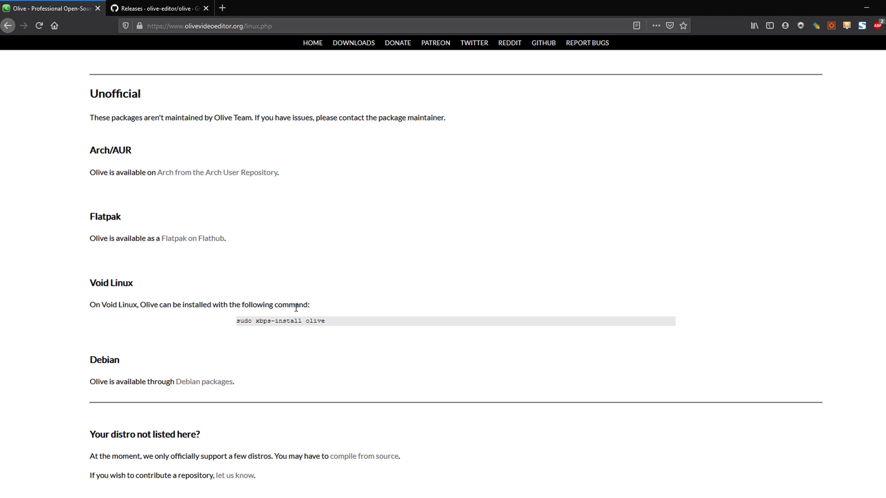
scroll(296, 308, up, 6)
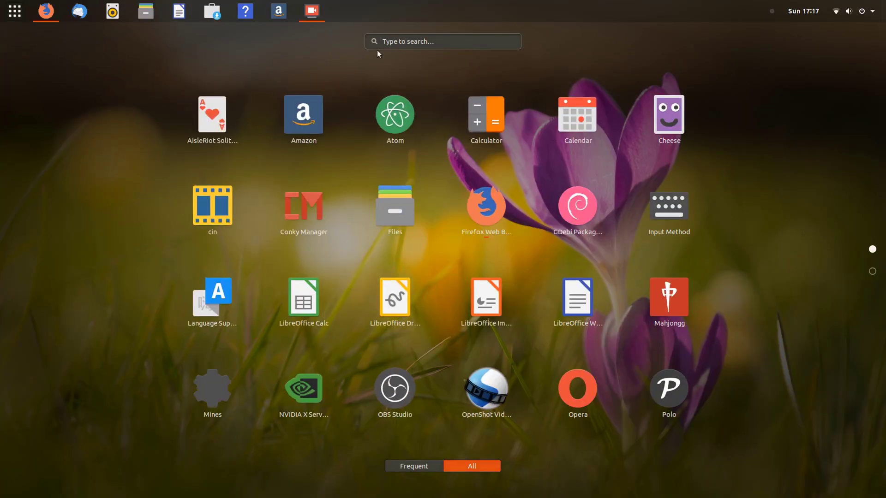
- Find 'terminal' in the application search and launch Terminal
click(388, 39)
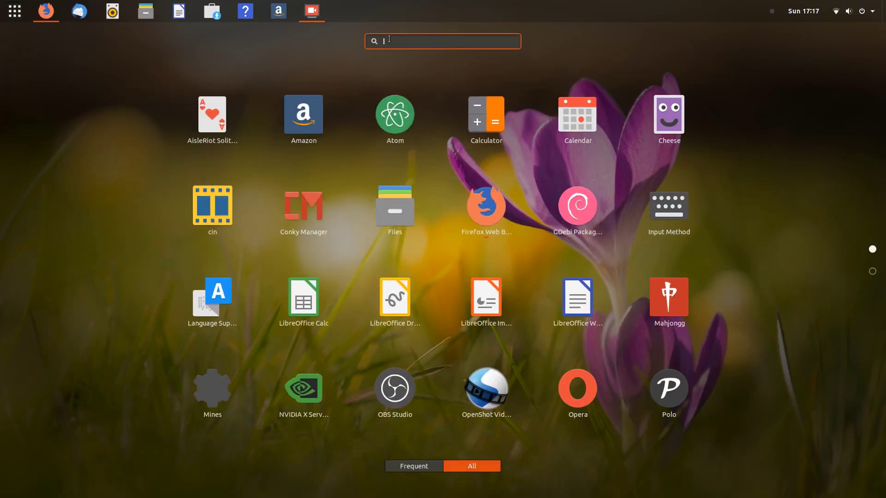
text(t)
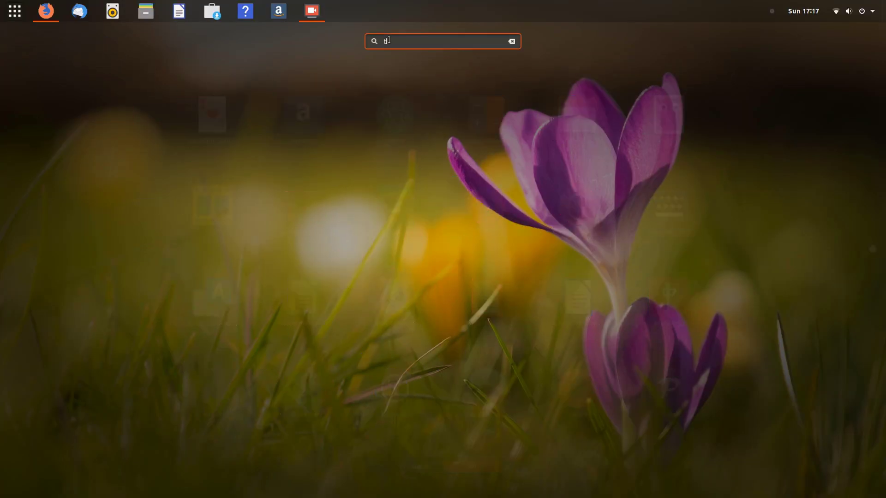
text(erminal)
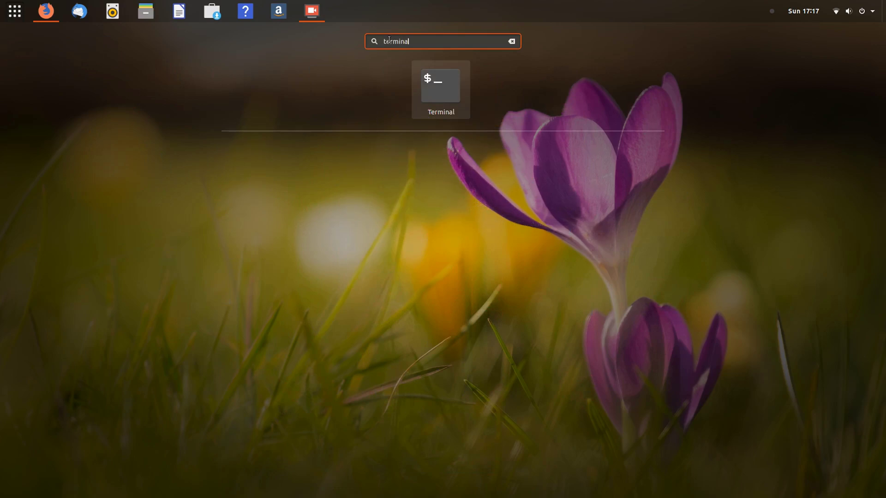
click(444, 85)
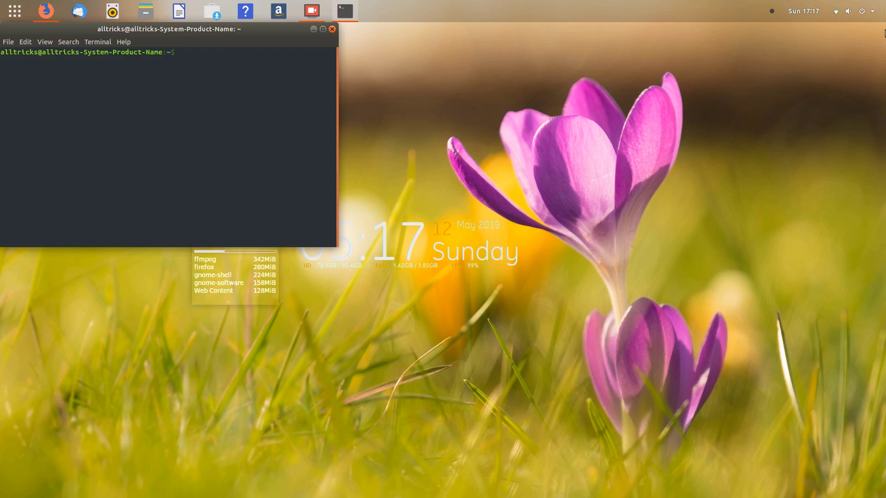
- Run 'sudo add-apt-repository ppa:olive-editor/olive-editor' after fixing the typo in the PPA name
text(su)
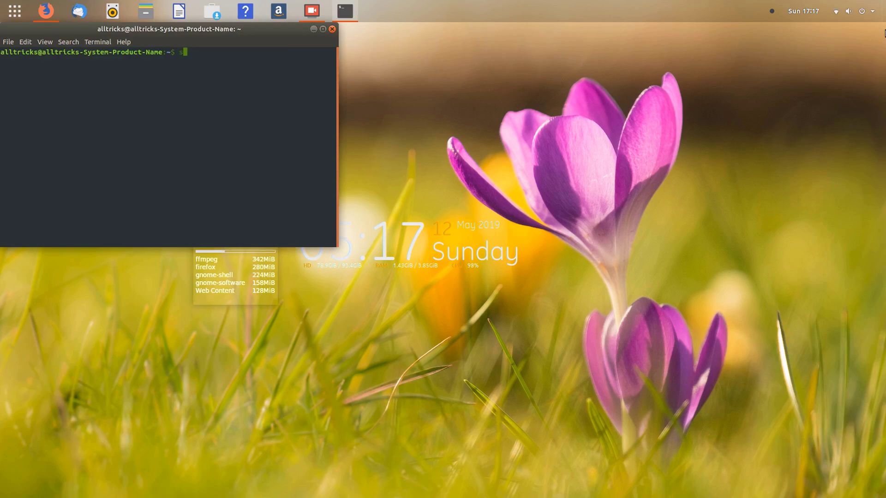
text(do)
text(add-apt-repositor)
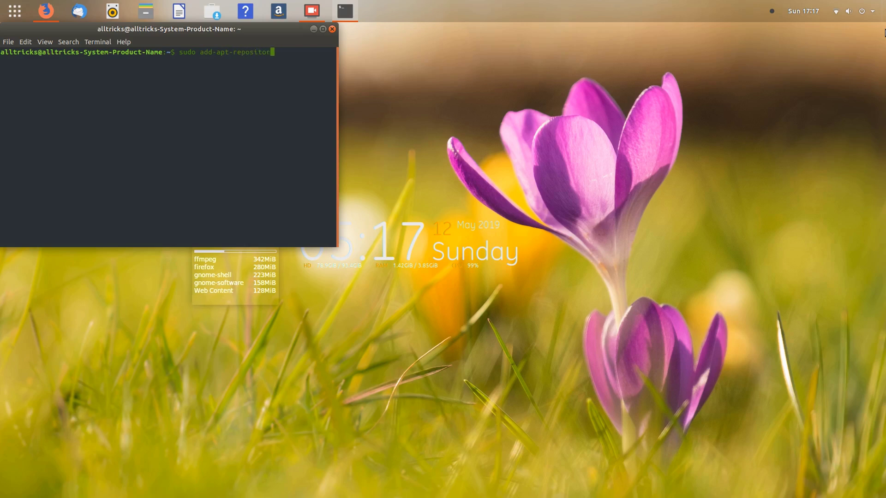
text(y ppa)
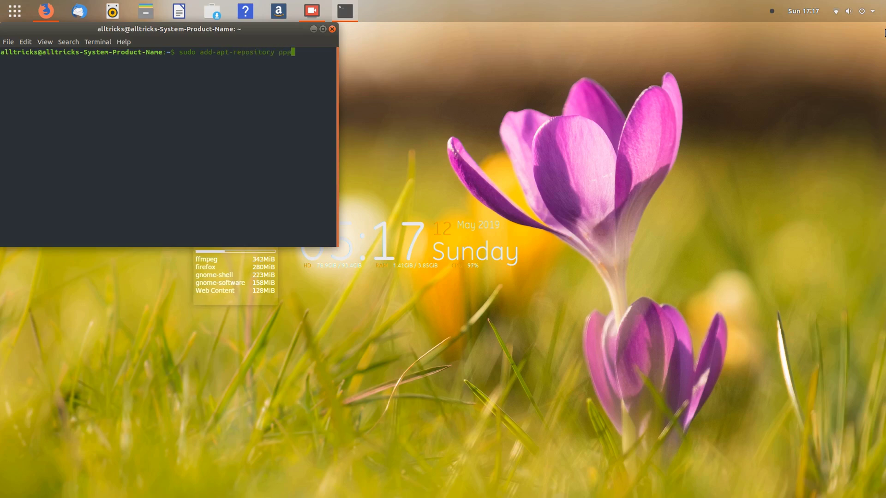
text(:)
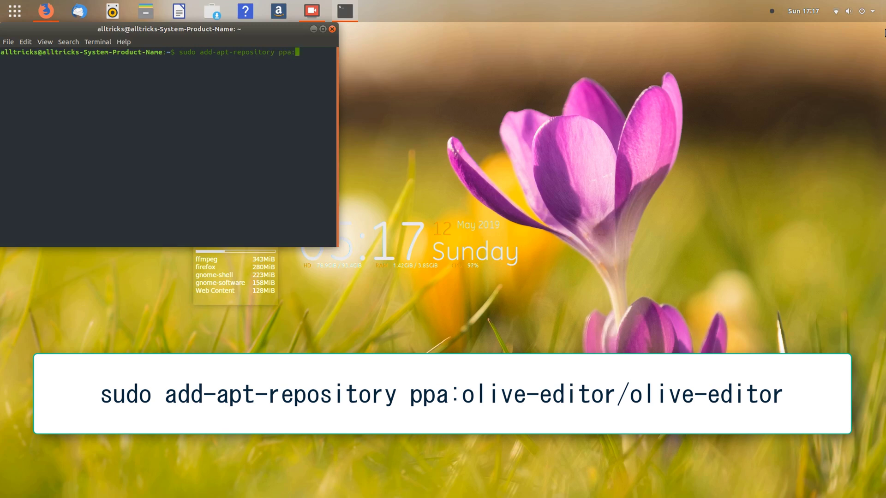
text(olive-editor/olive-editor)
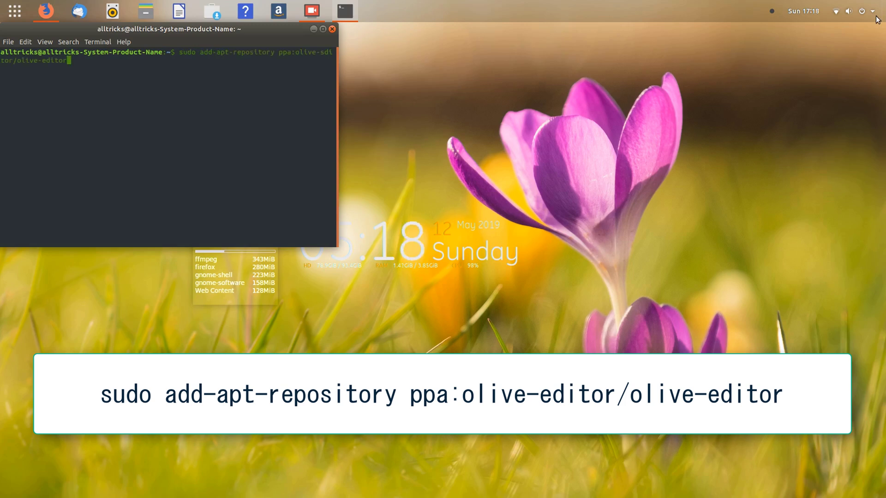
key(Left)
key(Left)
key(Left)
key(Left)
key(Left)
key(Left)
key(Left)
key(Left)
key(Left)
key(Left)
key(Left)
key(Left)
key(Left)
key(Left)
key(Left)
key(Left)
key(Left)
key(Left)
key(Left)
key(Left)
key(Left)
key(Left)
key(Left)
key(Left)
key(Left)
key(Left)
key(Left)
key(Left)
key(Left)
key(Left)
key(Left)
key(Left)
key(Left)
key(Right)
key(Right)
key(Right)
key(Right)
key(Right)
key(Right)
key(Right)
key(Right)
key(Right)
key(Right)
key(Right)
key(Right)
key(Right)
key(Right)
key(Right)
key(Right)
key(Right)
key(Left)
key(Left)
key(Left)
text(e)
key(Delete)
key(Right)
key(Right)
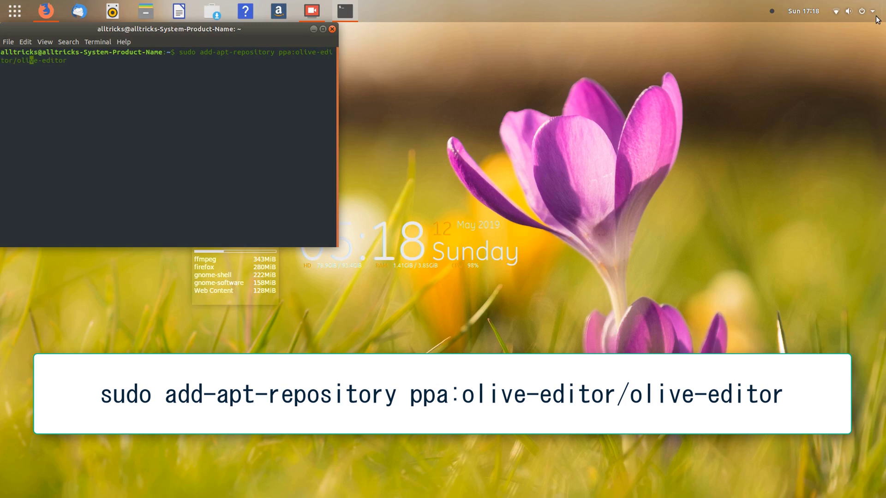
key(Return)
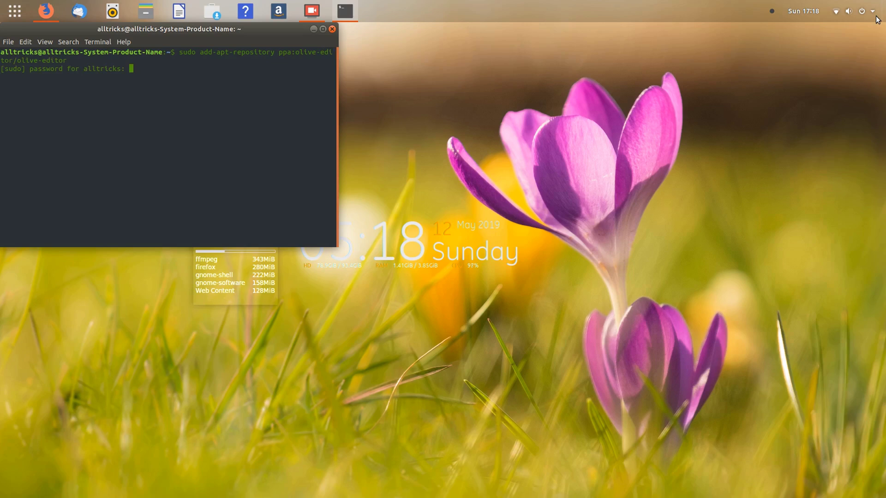
- Enter the sudo password and confirm adding the olive-editor PPA
key(Return)
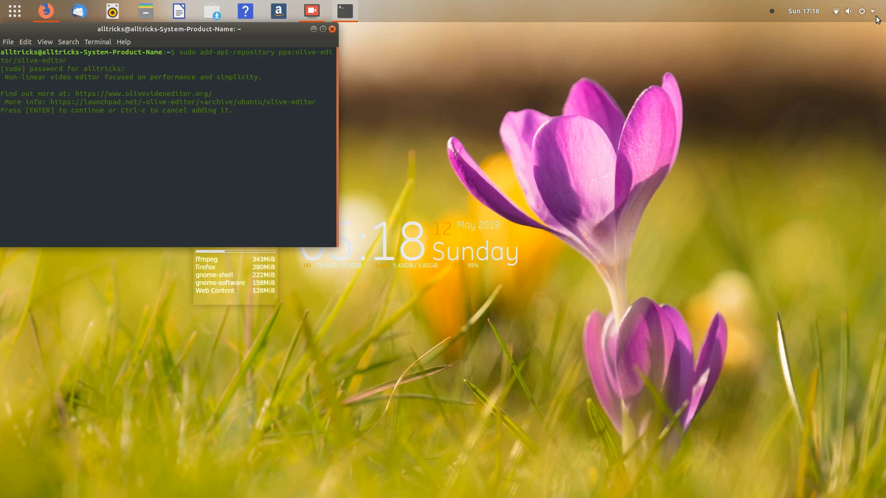
key(Return)
key(Return)
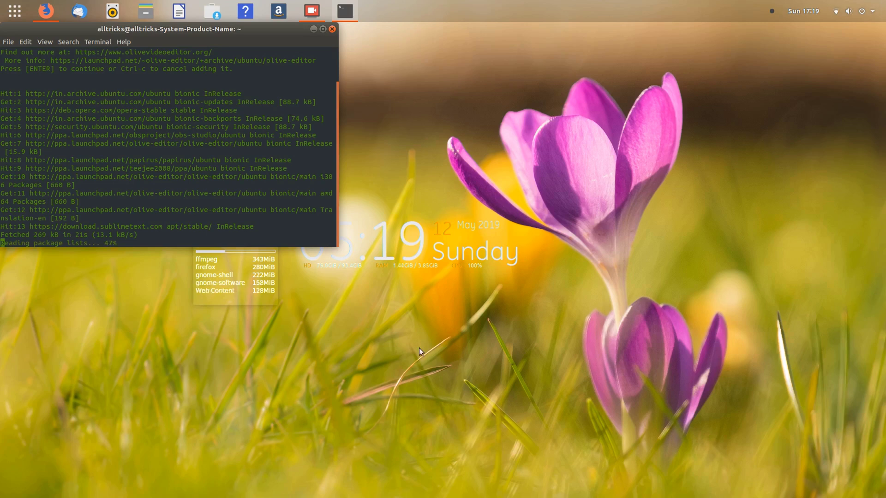
key(Return)
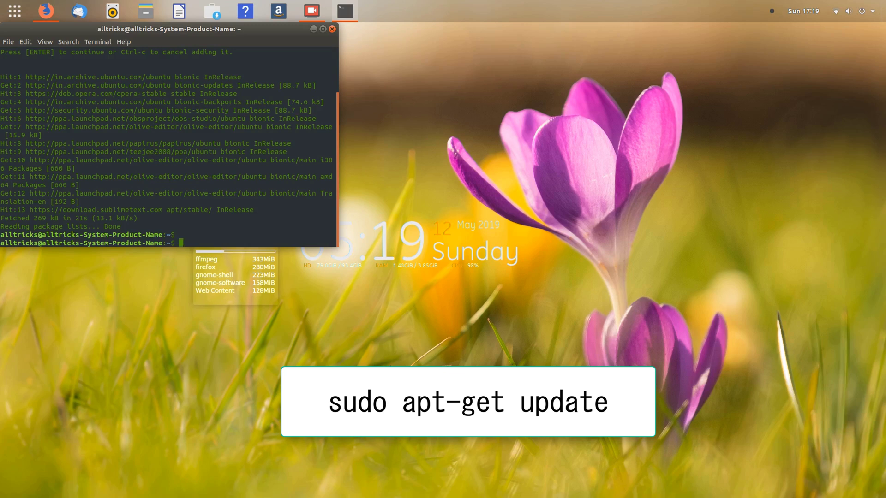
- Run 'sudo apt-get update' to refresh the package lists
text(sudo)
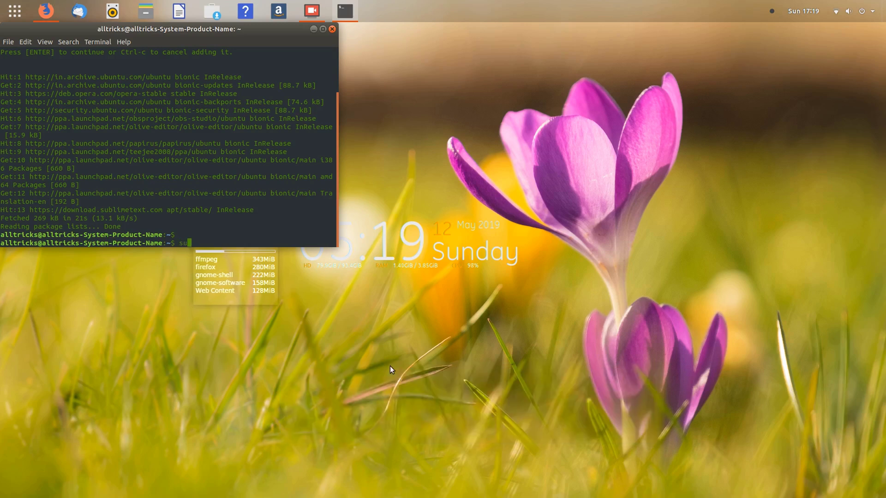
text( apt-get update)
key(Return)
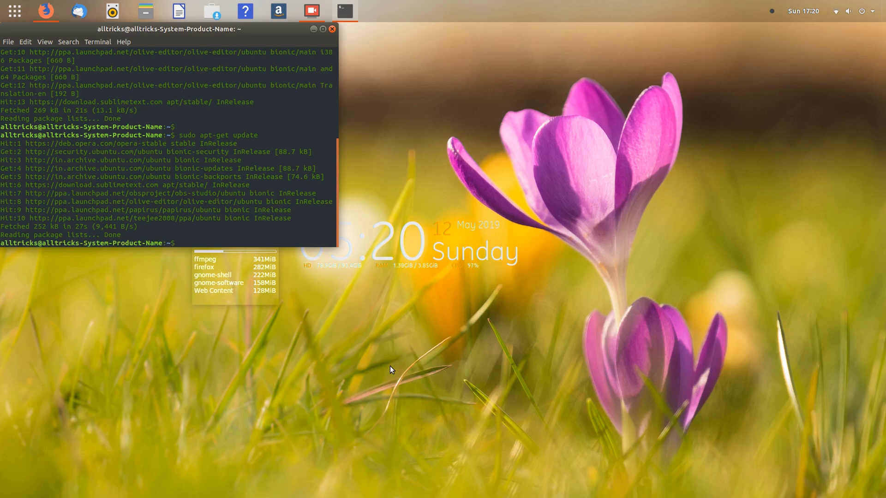
- Run 'sudo apt-get install olive-editor' and answer y to confirm the packages
text(su)
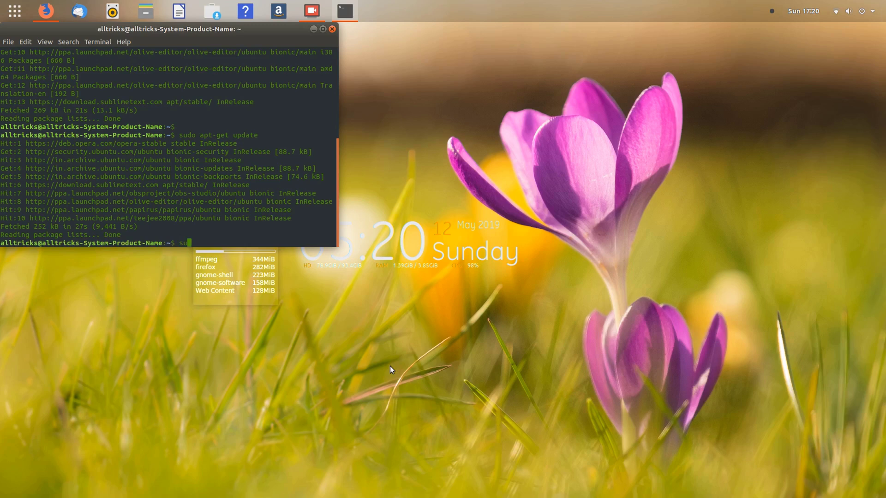
text(do apt)
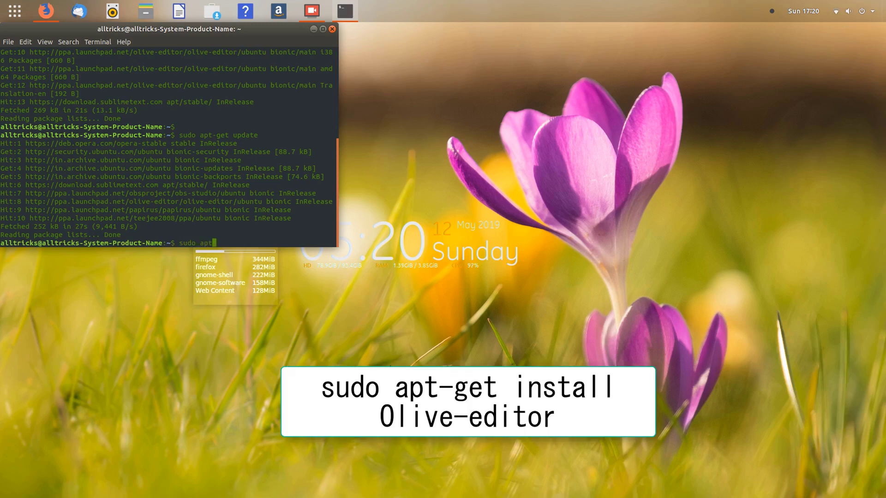
text(-get install olive-editor)
key(Return)
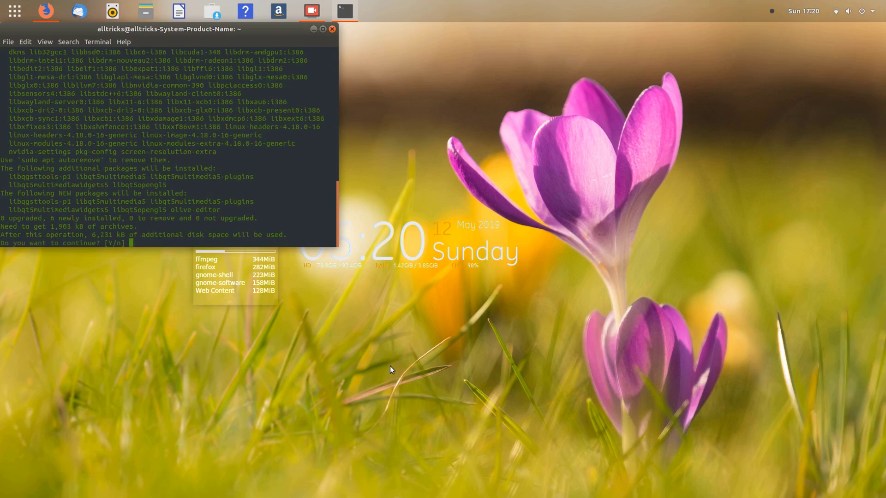
text(y)
key(Return)
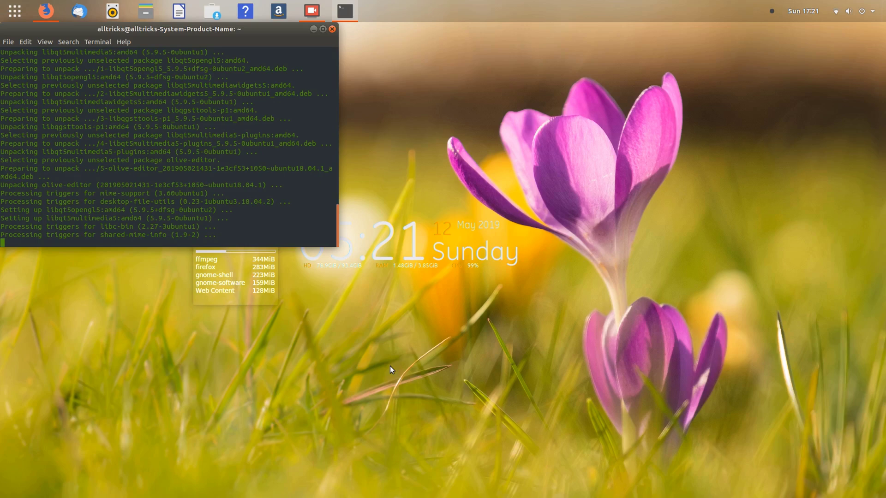
- Center the terminal window, then exit the shell so the terminal closes
drag(235, 27, 428, 117)
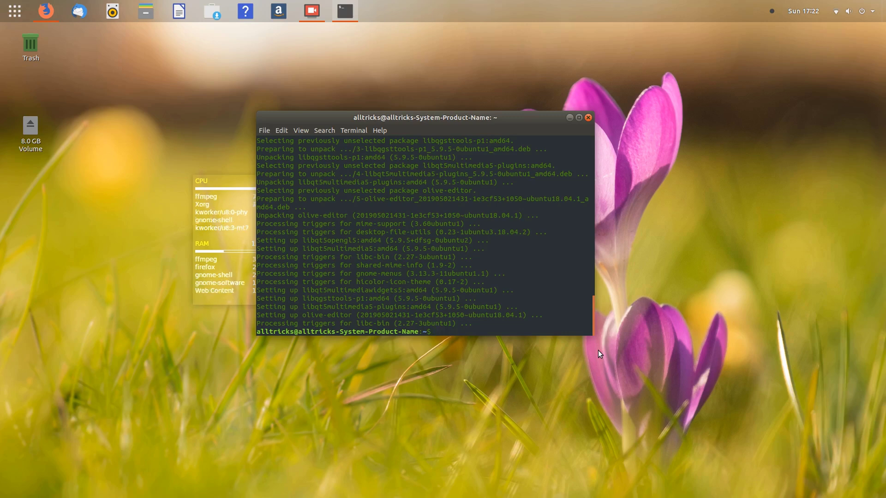
text(exit)
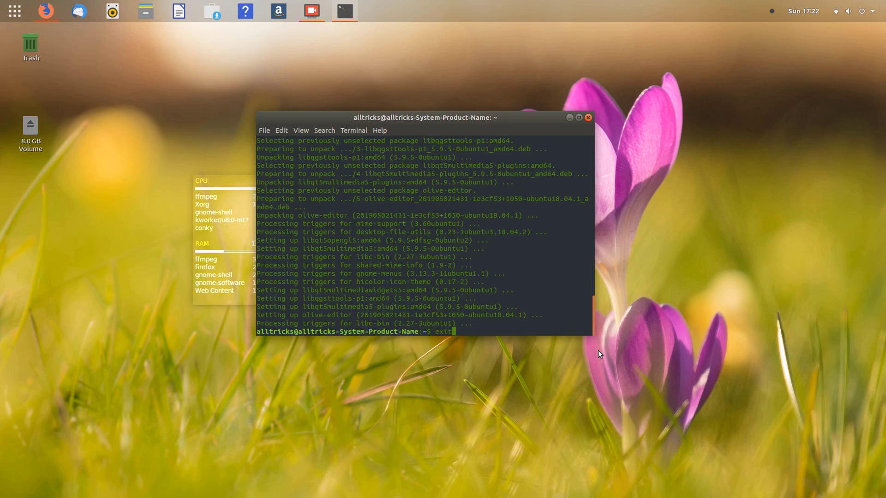
key(Return)
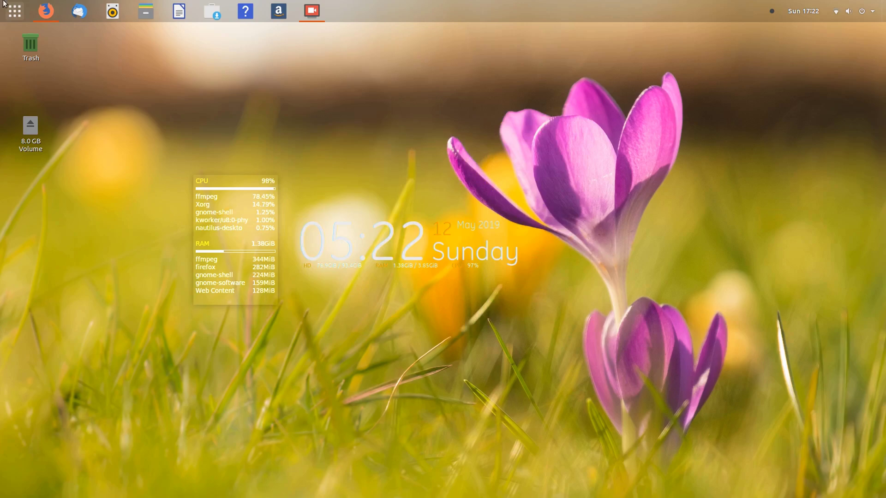
- Search the app grid for 'olive' and start the Olive video editor
click(16, 12)
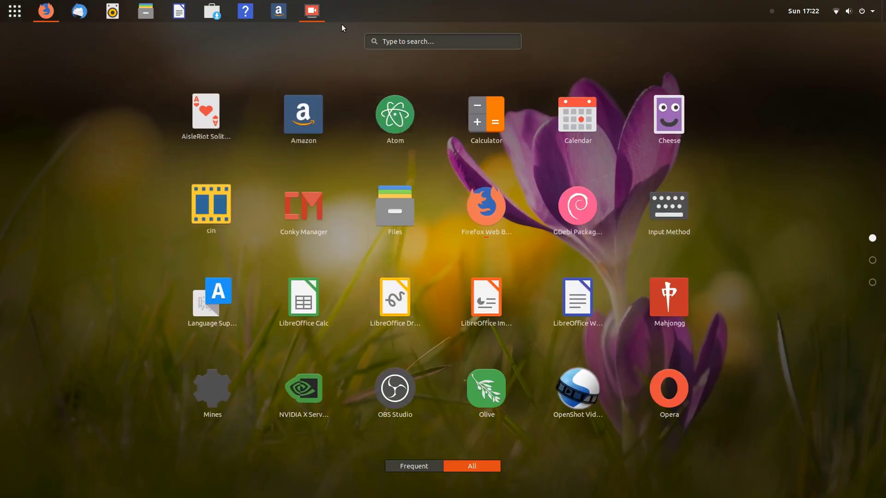
click(406, 41)
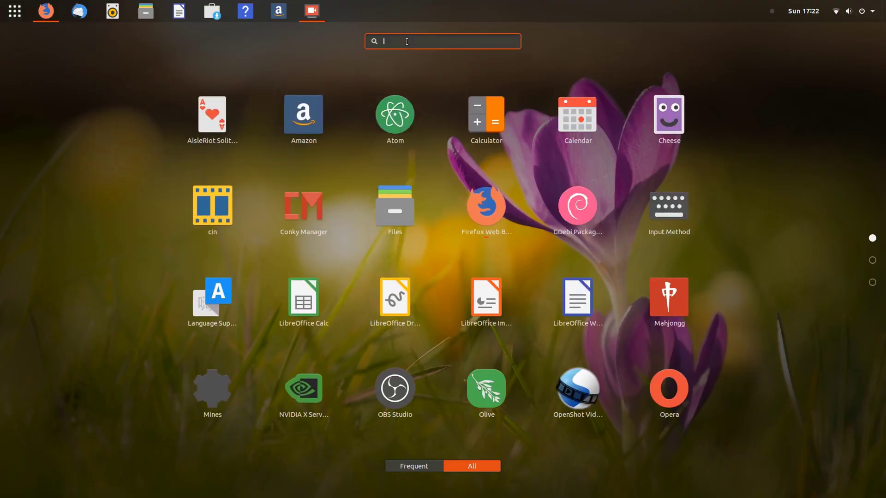
text(olive)
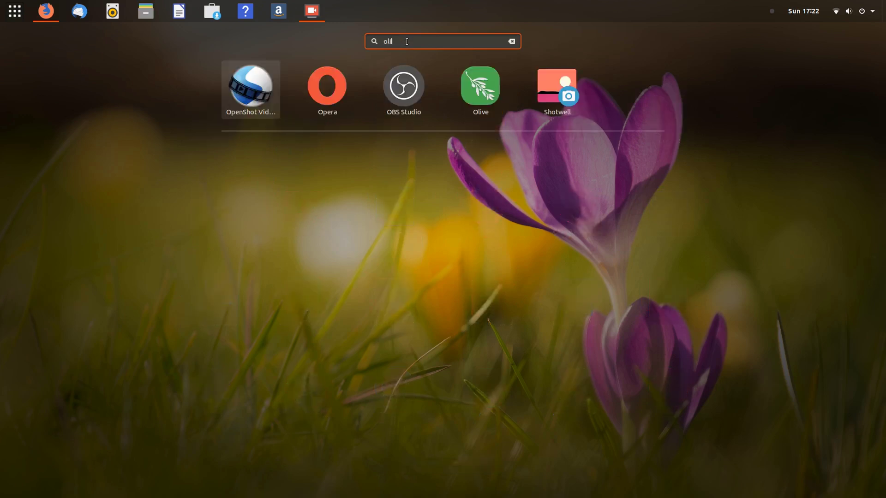
click(443, 87)
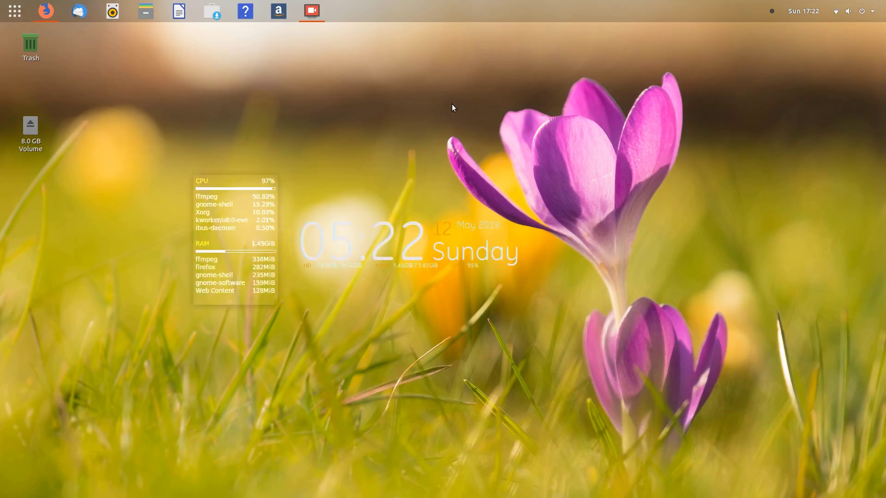